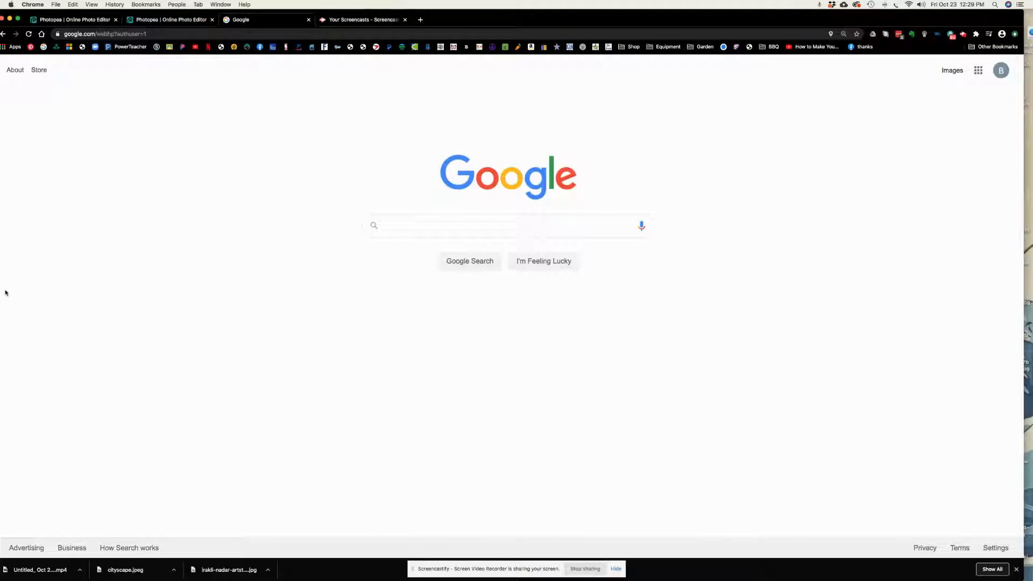
Search Google for "portrait" and show the image results
click(168, 20)
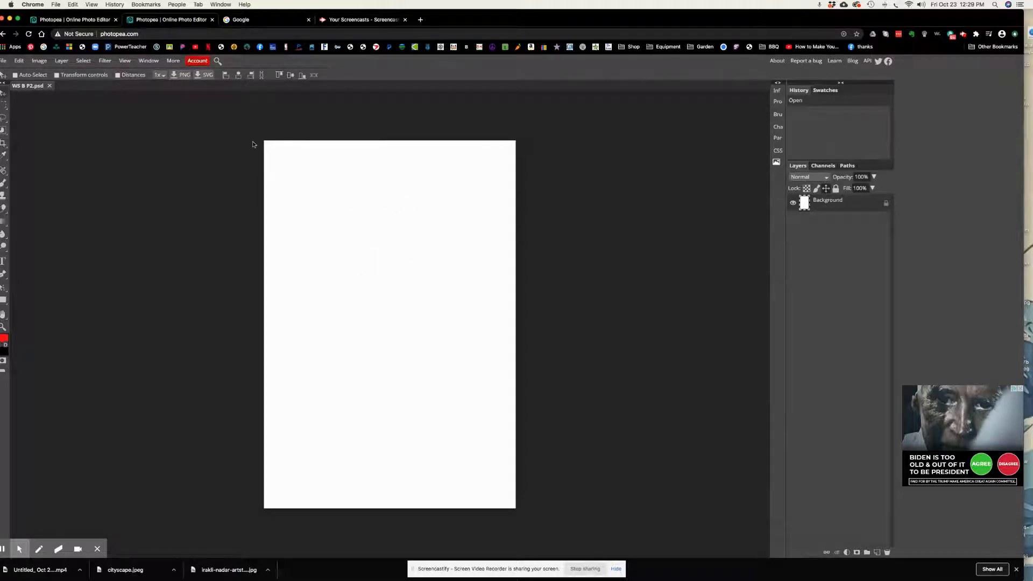
click(271, 21)
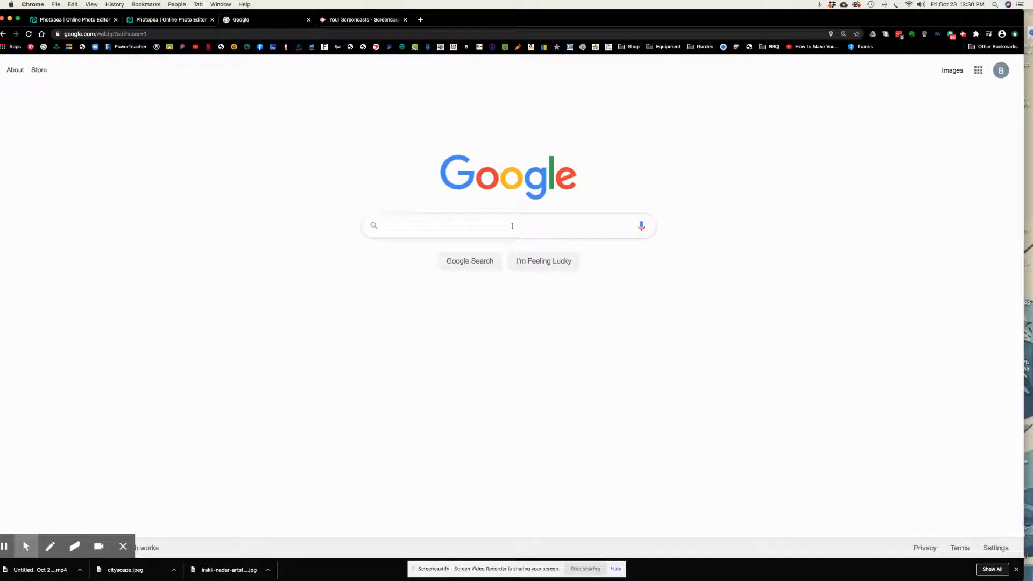
text(portrait)
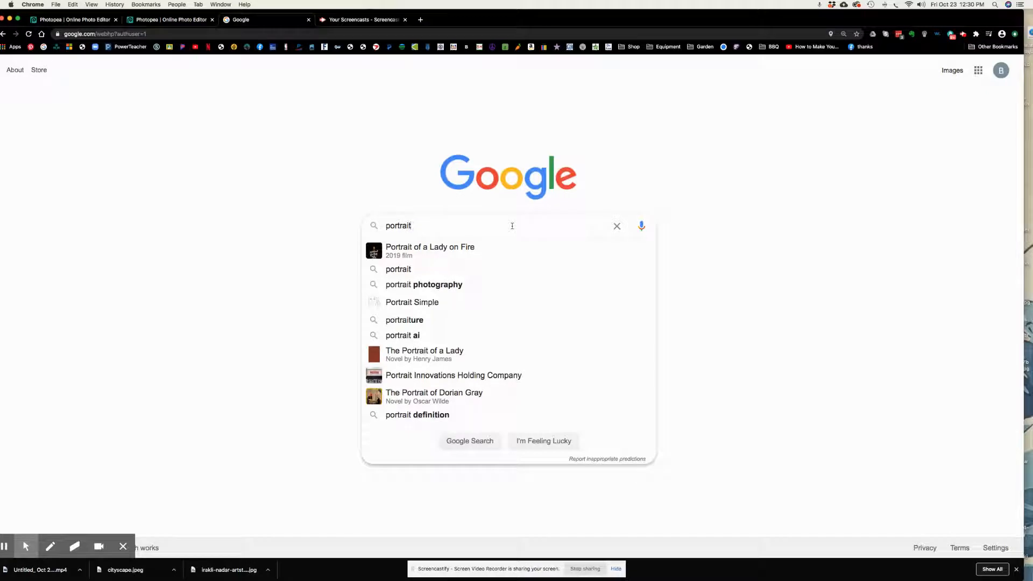
key(Return)
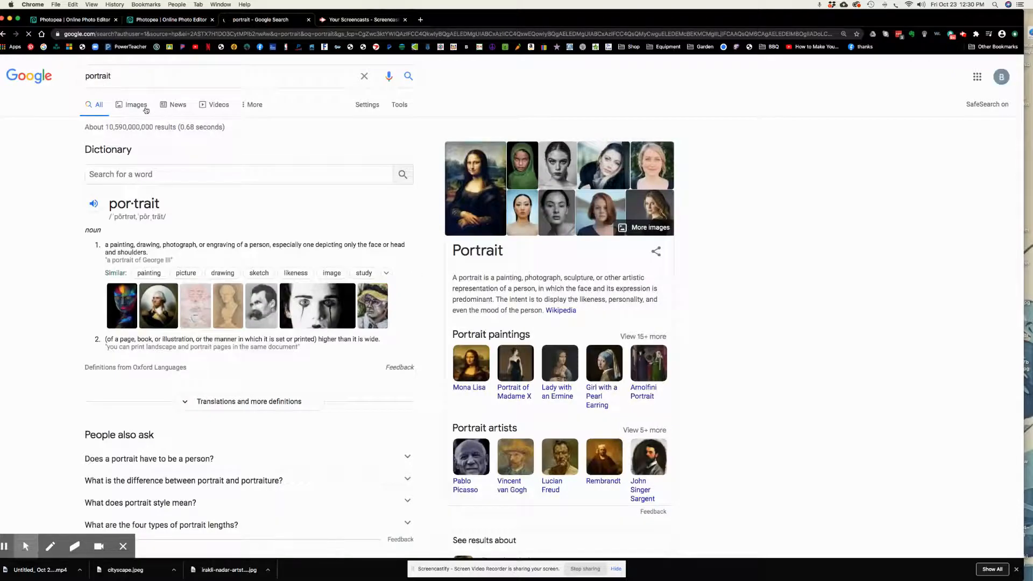
click(139, 108)
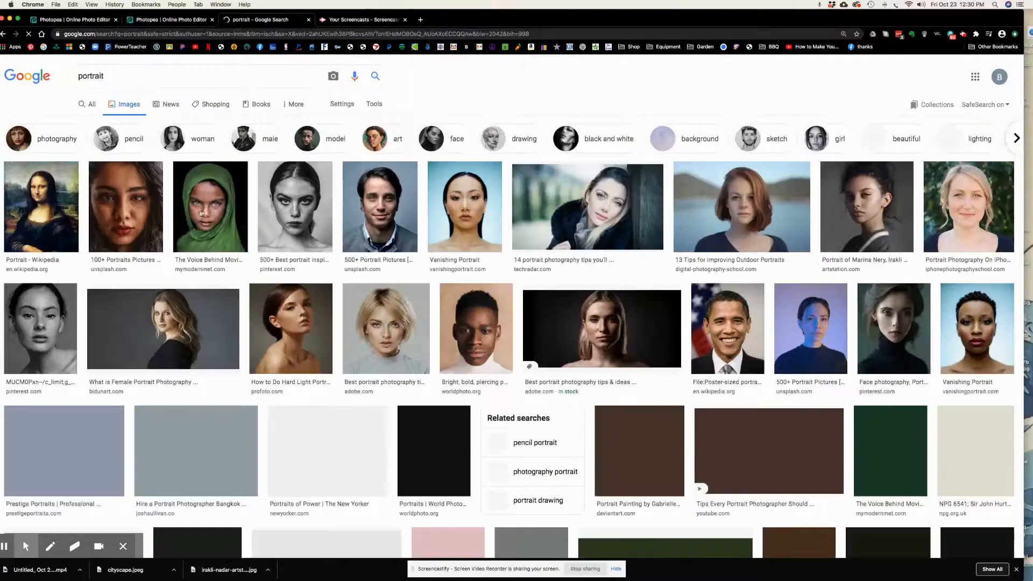
Browse the portrait results and open the preview of the 2800 × 4200 front-facing portrait of a short-haired woman on light blue
scroll(425, 283, down, 3)
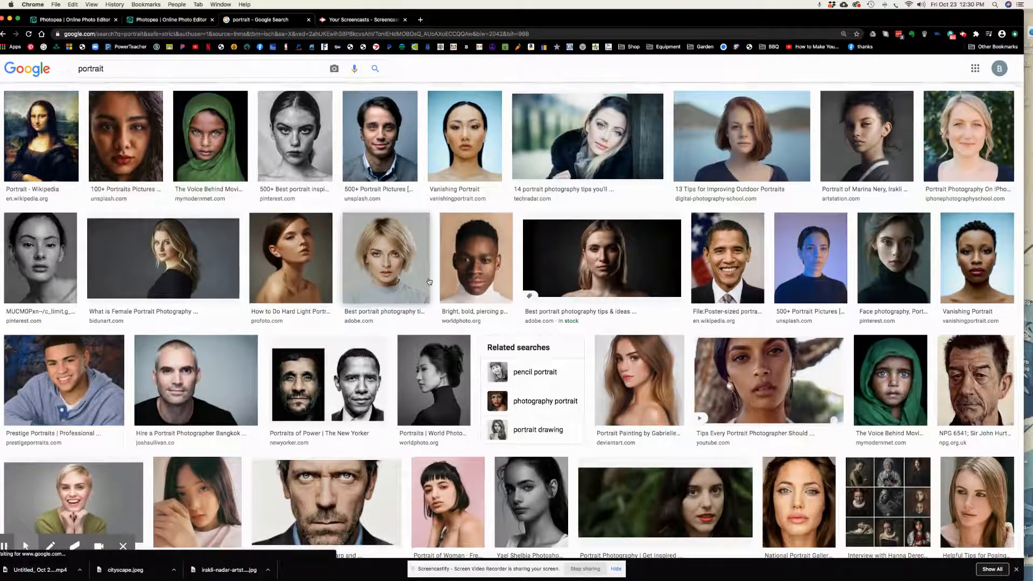
scroll(430, 281, down, 1)
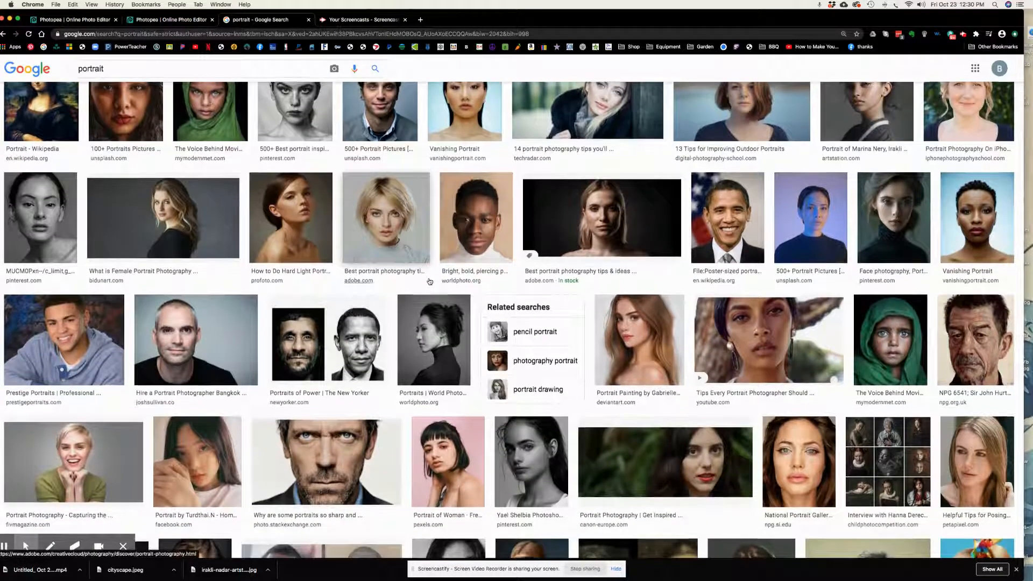
scroll(429, 281, up, 3)
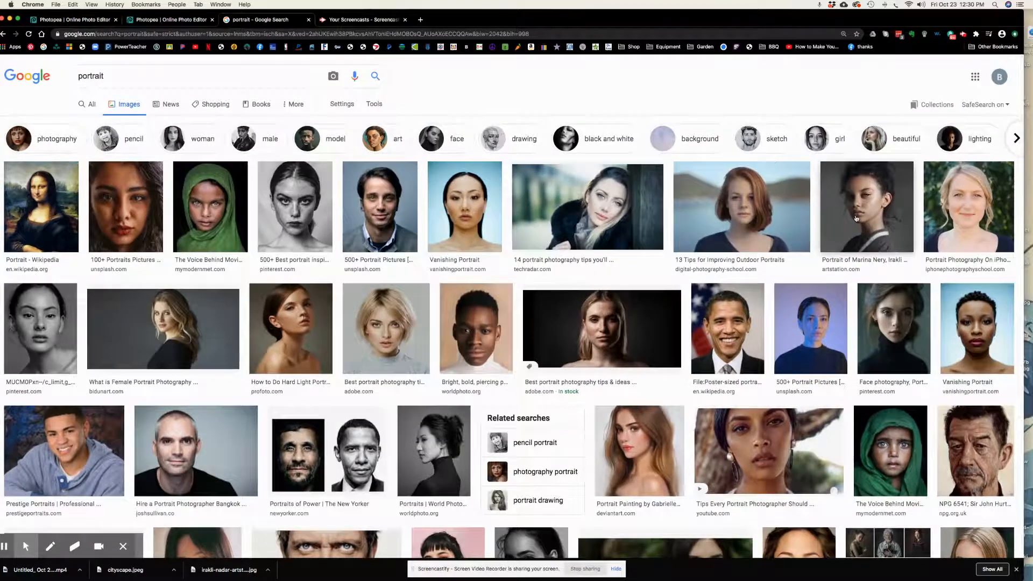
click(861, 215)
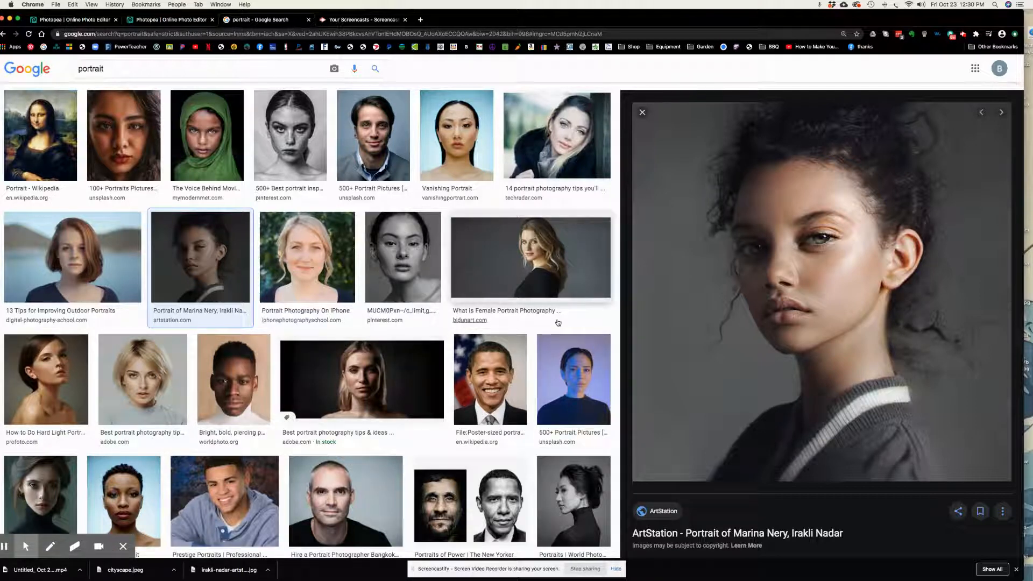
click(90, 255)
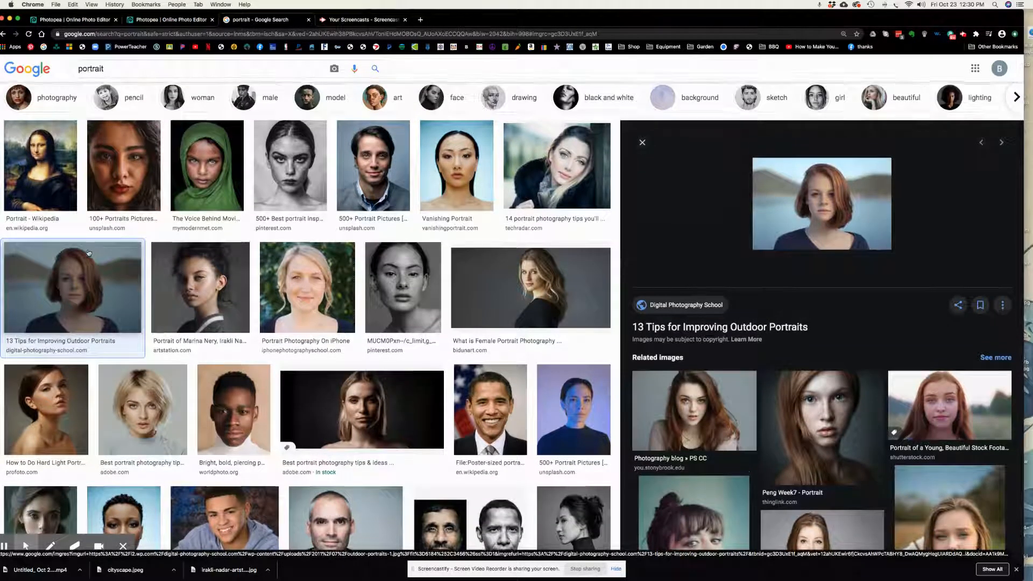
scroll(89, 253, down, 3)
scroll(89, 253, down, 2)
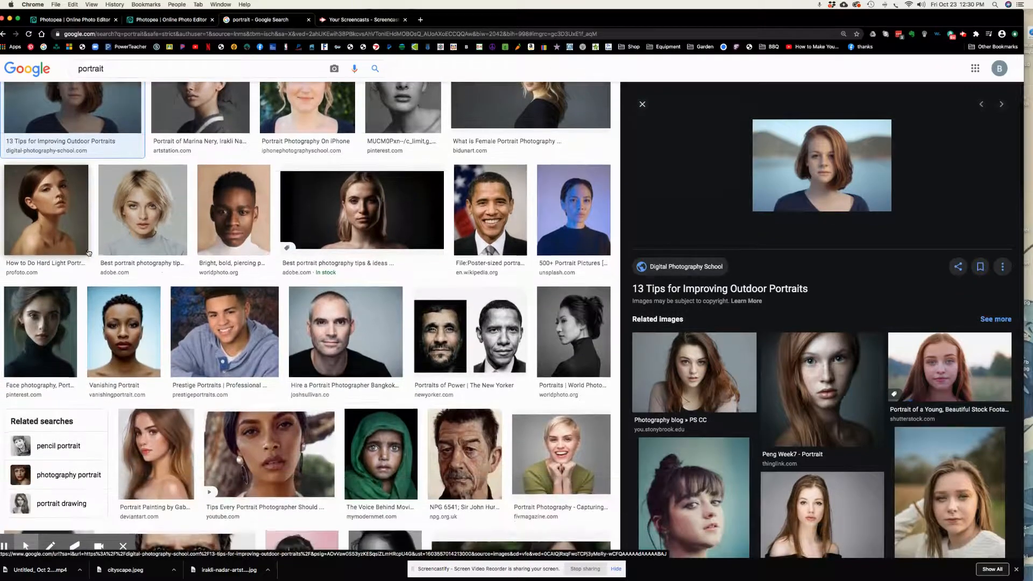
click(119, 330)
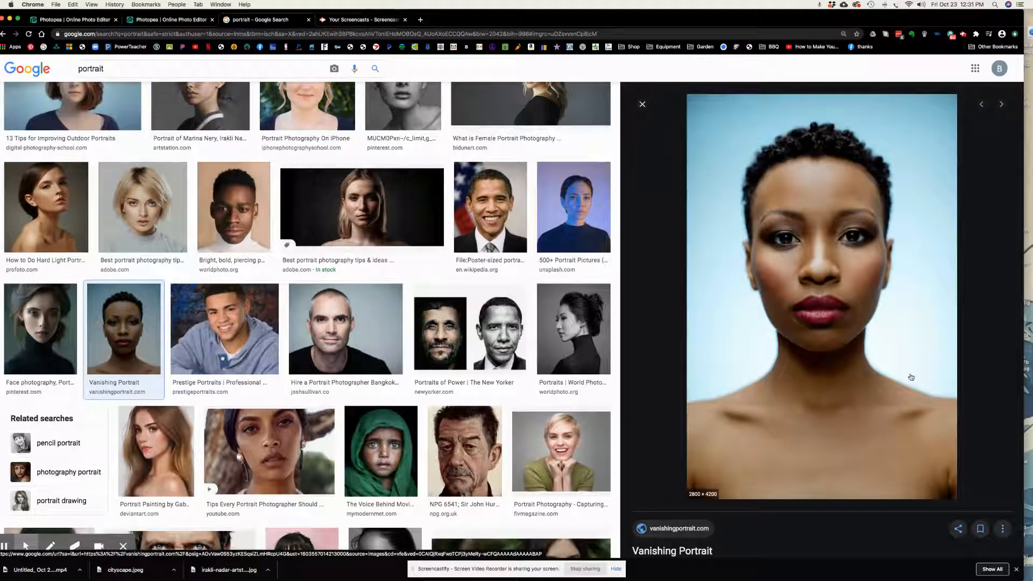
Save the previewed portrait as a JPEG in the Images folder inside the personal project folder under Documents > Photopea
right_click(833, 317)
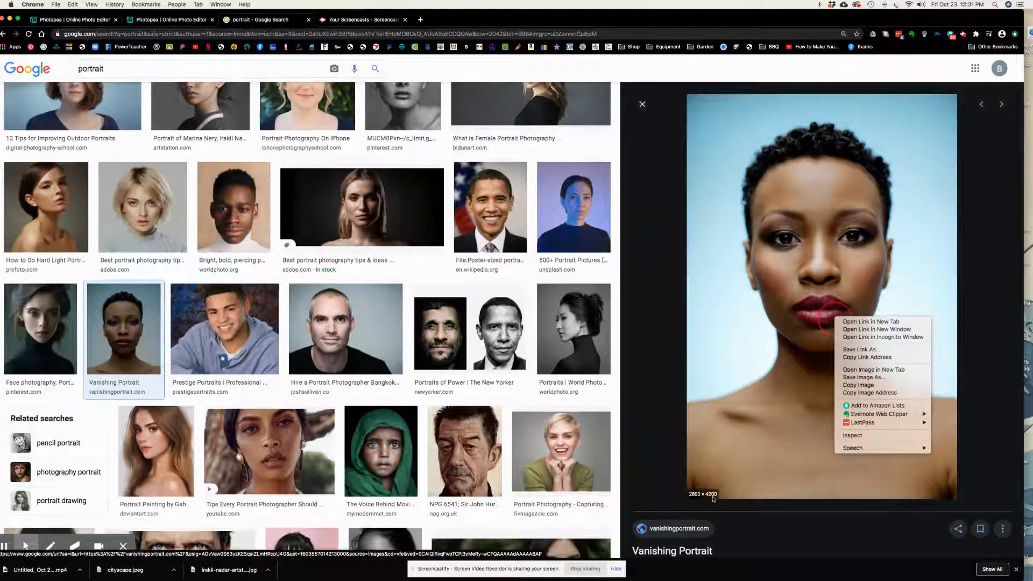
click(791, 437)
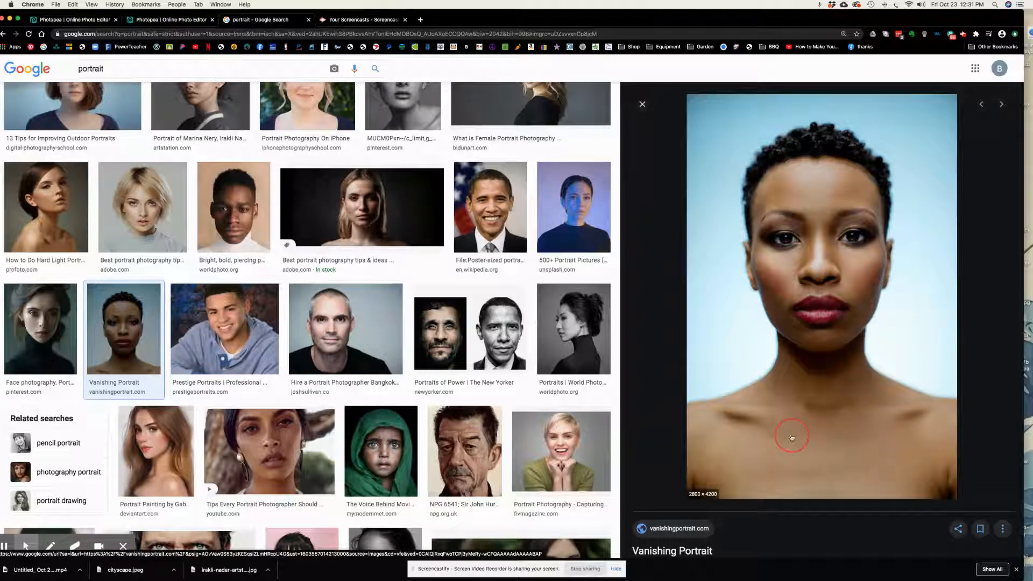
mouse_move(751, 487)
mouse_down()
mouse_move(712, 459)
mouse_move(751, 476)
mouse_move(708, 453)
mouse_move(772, 428)
mouse_move(749, 391)
mouse_move(785, 360)
mouse_move(785, 314)
mouse_up()
right_click(845, 305)
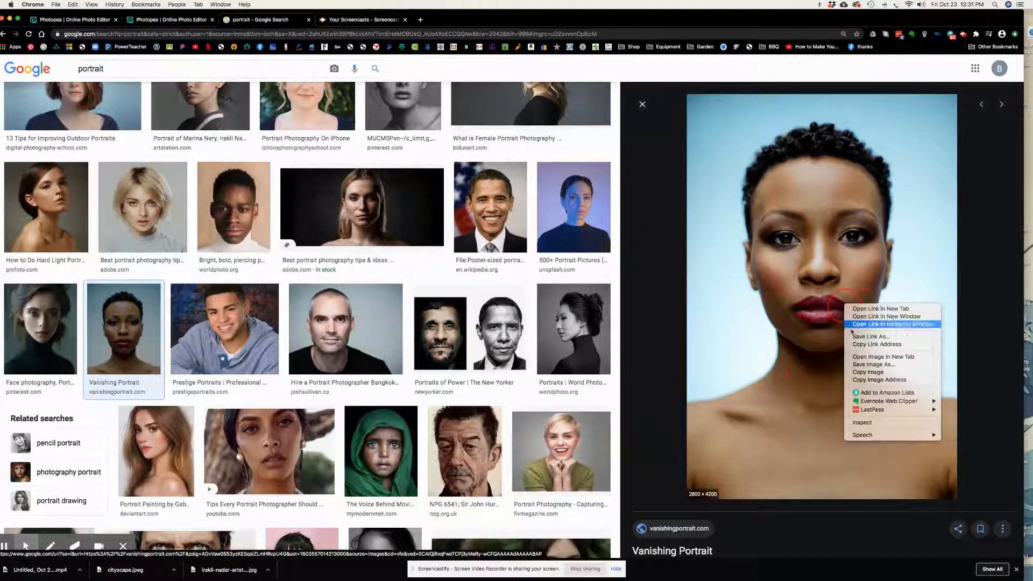
click(874, 365)
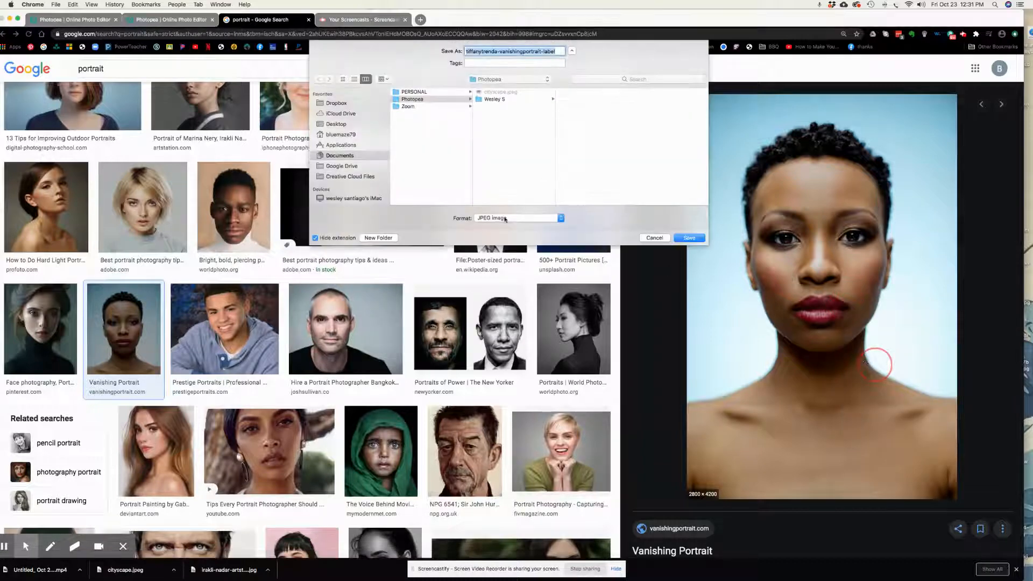
click(497, 99)
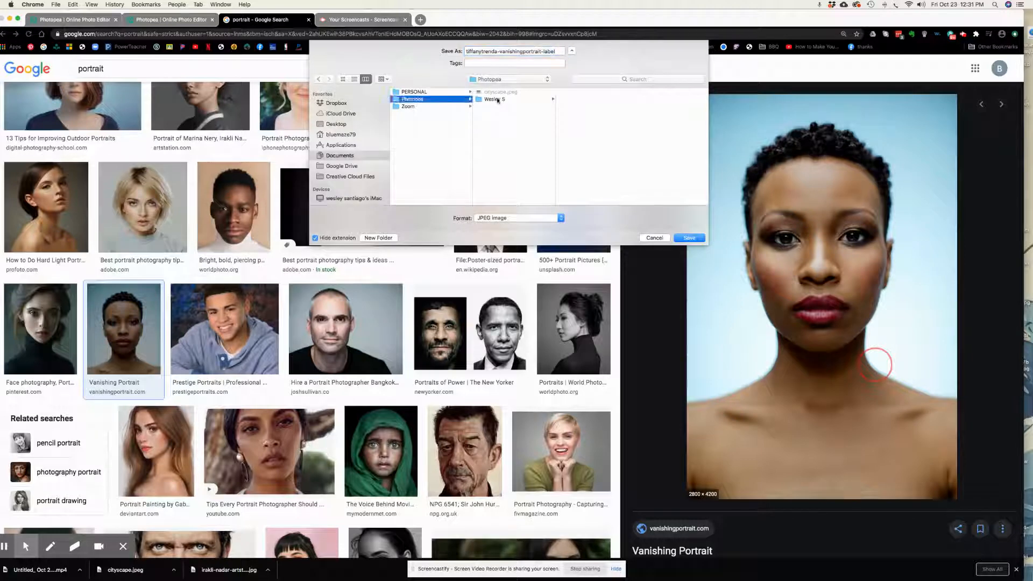
click(574, 93)
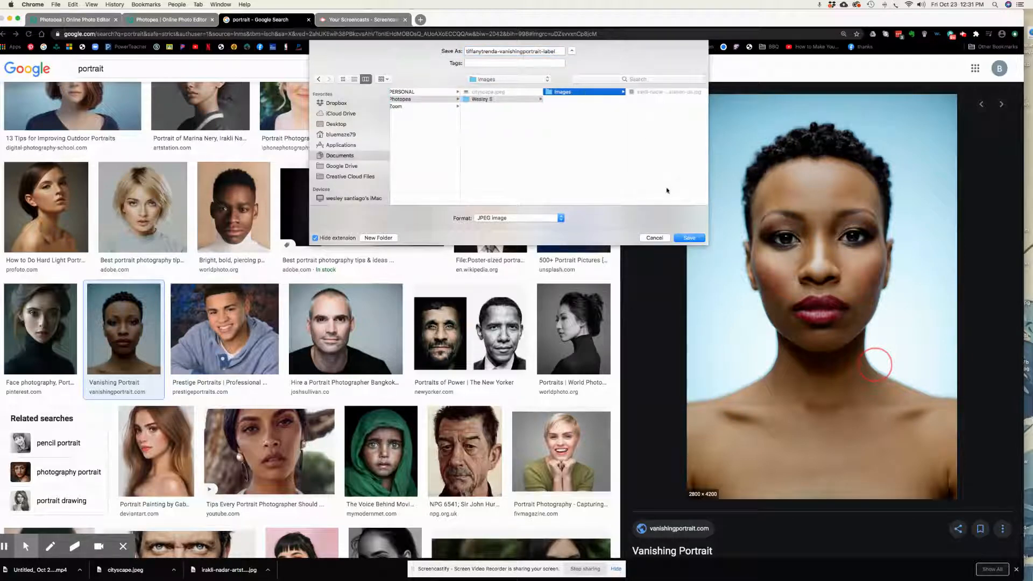
click(690, 238)
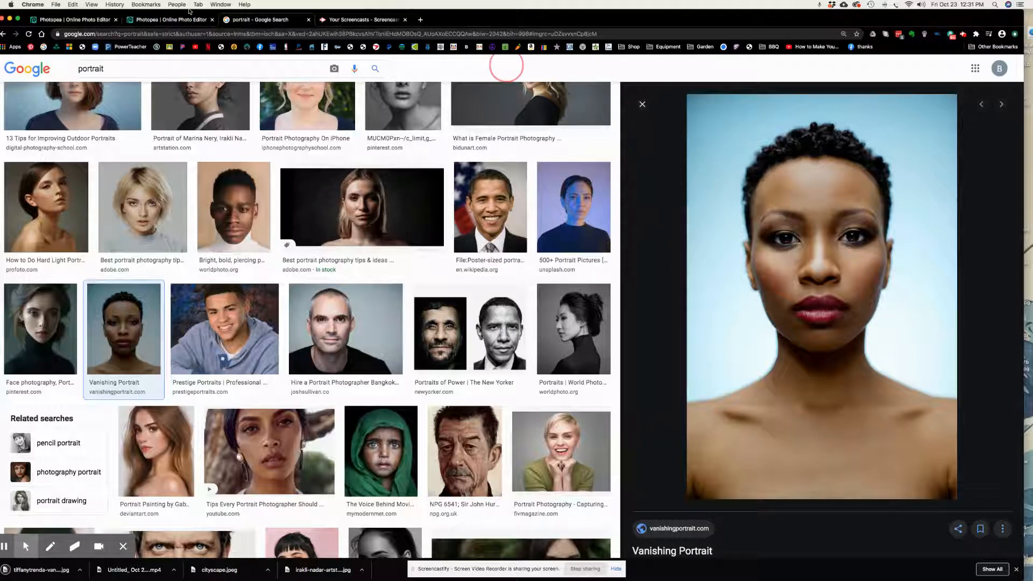
Switch to Photopea and place the saved portrait JPEG from the Images folder into the blank WS B P2.psd document
click(179, 19)
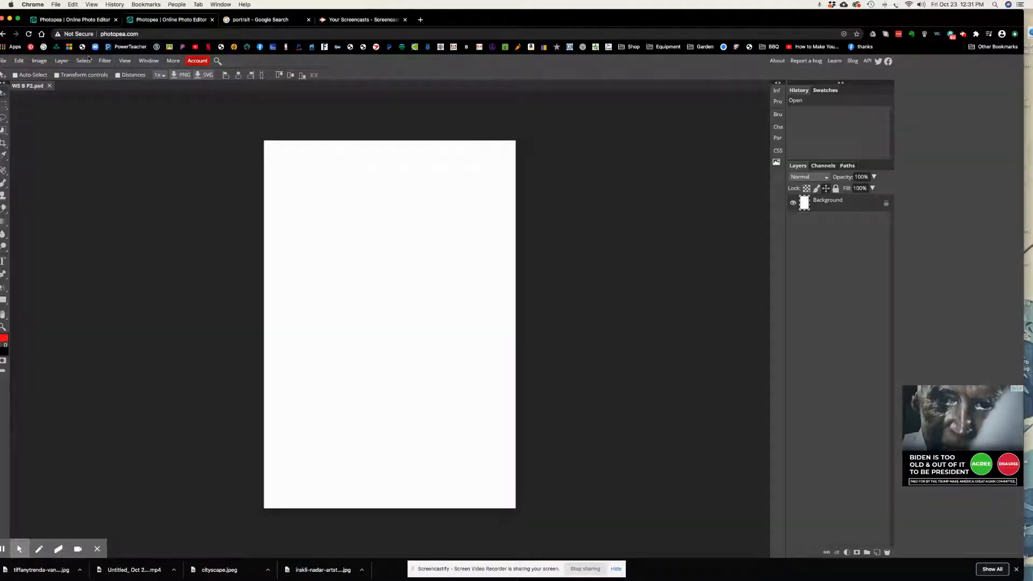
click(3, 60)
click(24, 99)
click(385, 134)
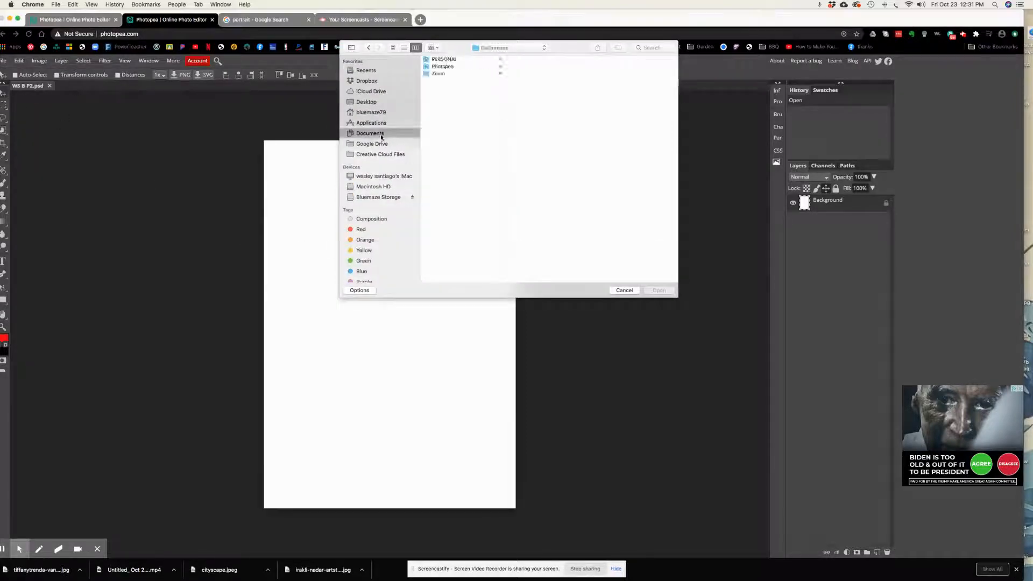
scroll(386, 134, down, 1)
click(442, 66)
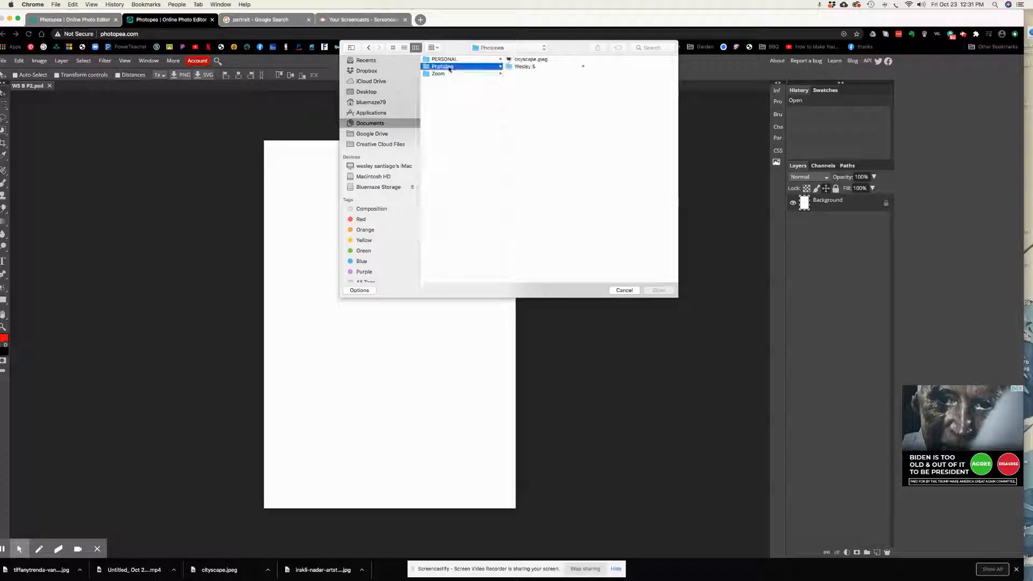
click(524, 66)
click(607, 60)
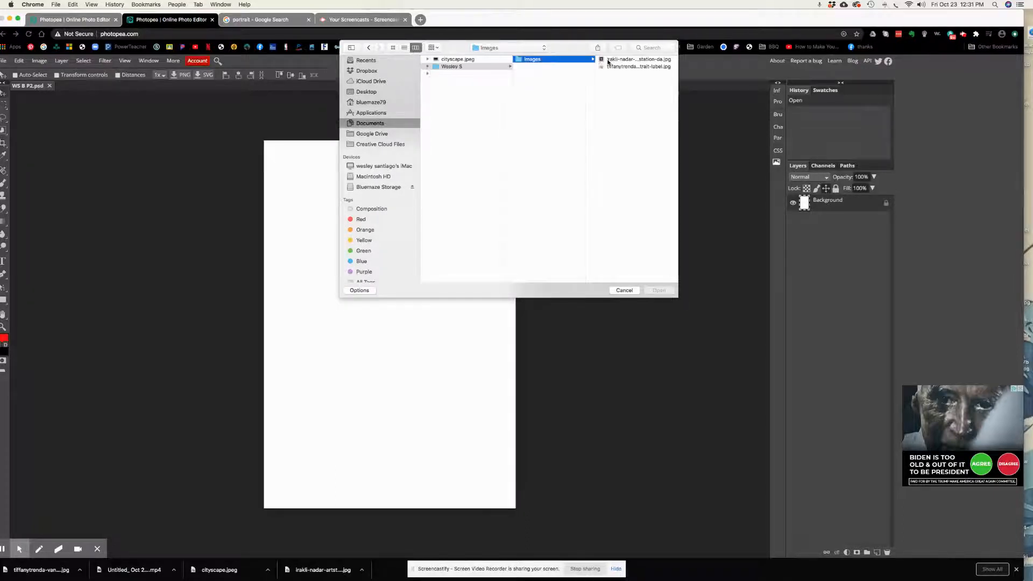
click(622, 66)
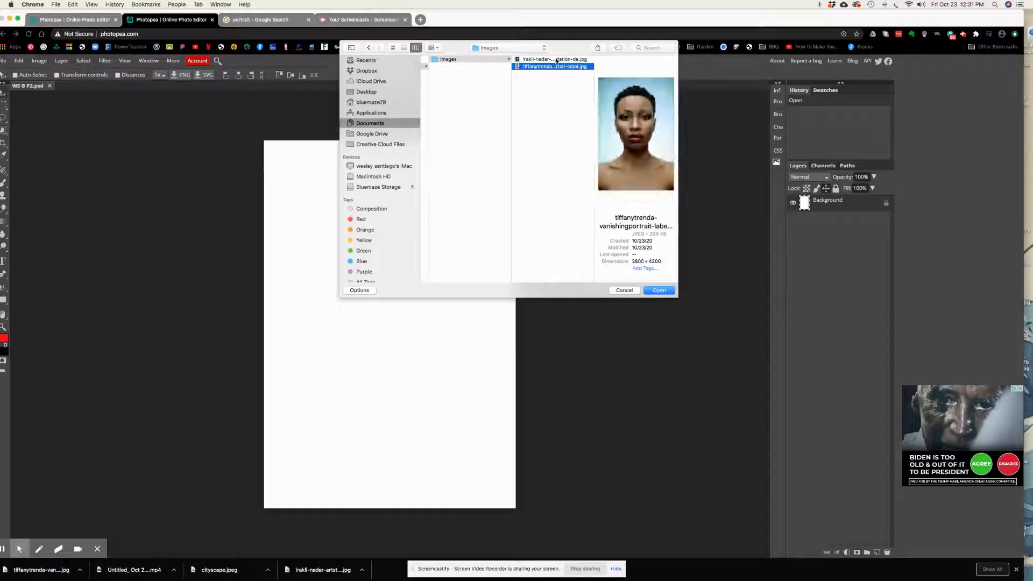
click(657, 292)
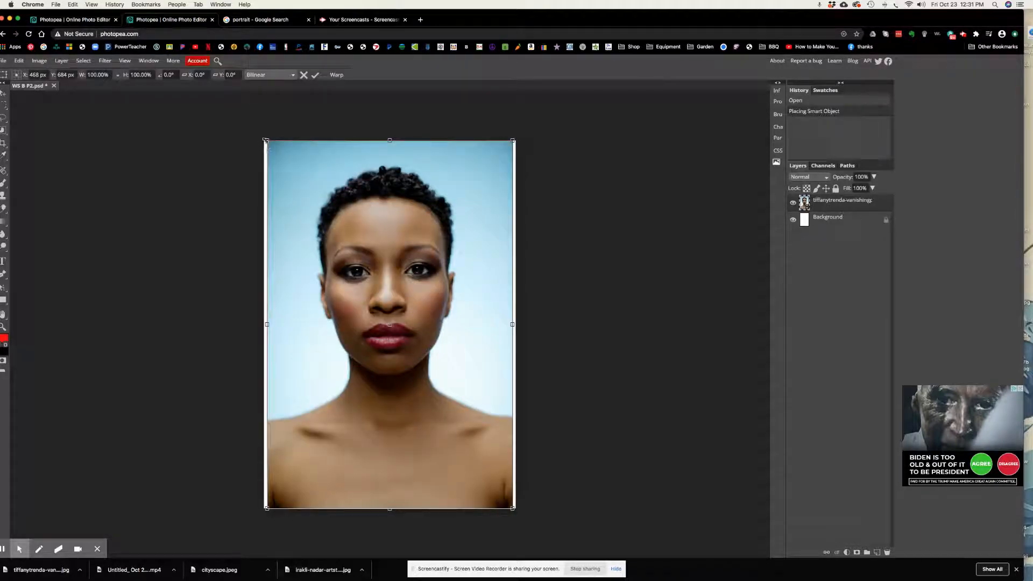
Scale the placed portrait to about 107% so it covers the whole canvas, and rasterize its layer
drag(266, 140, 259, 129)
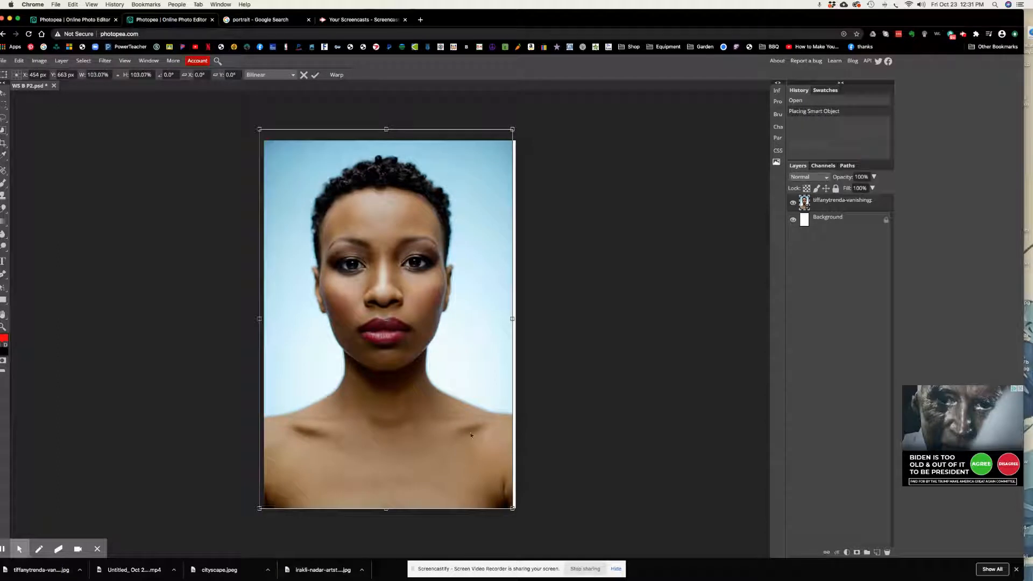
drag(511, 507, 521, 521)
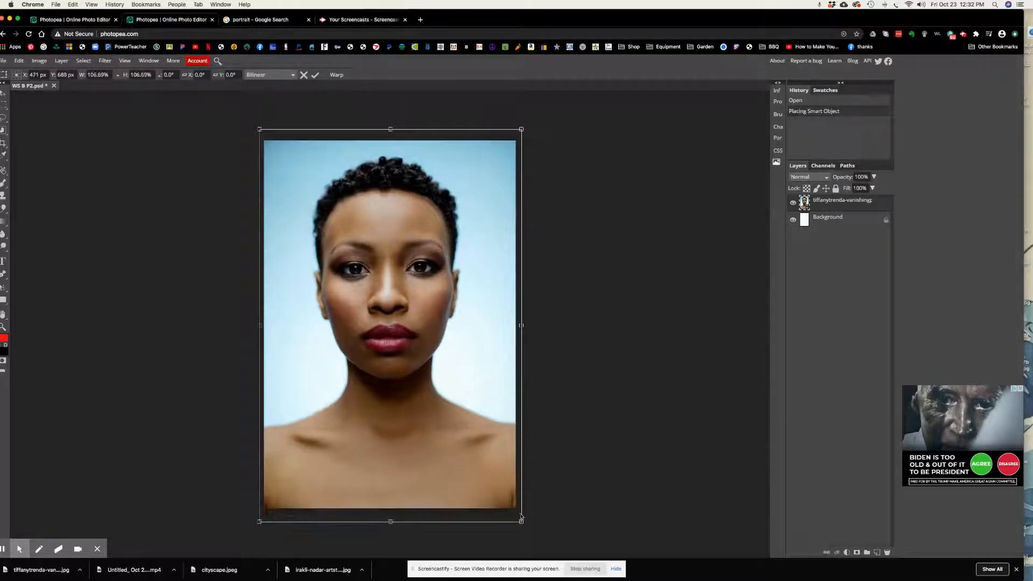
drag(463, 428, 463, 426)
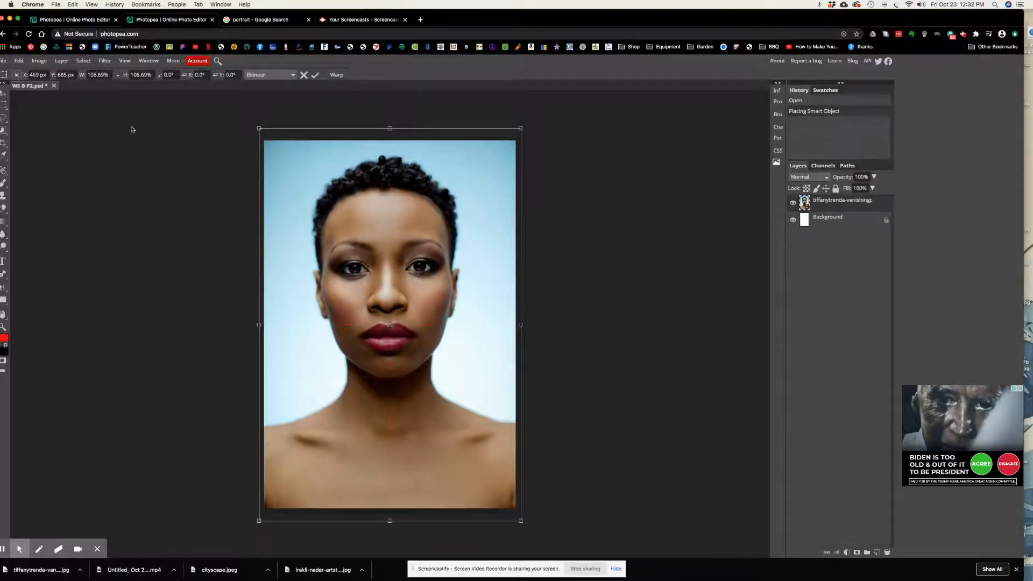
key(Return)
click(61, 60)
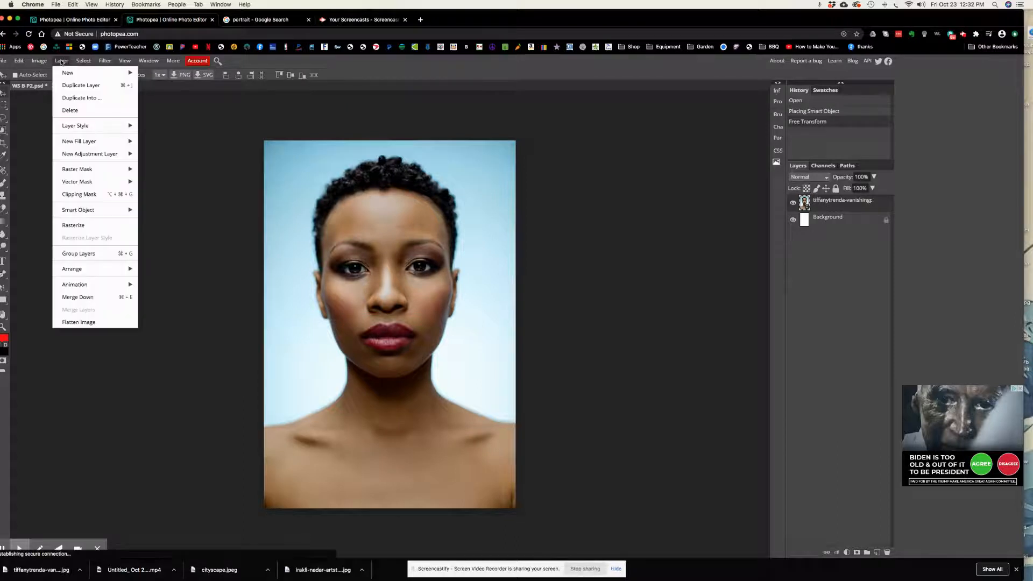
click(87, 228)
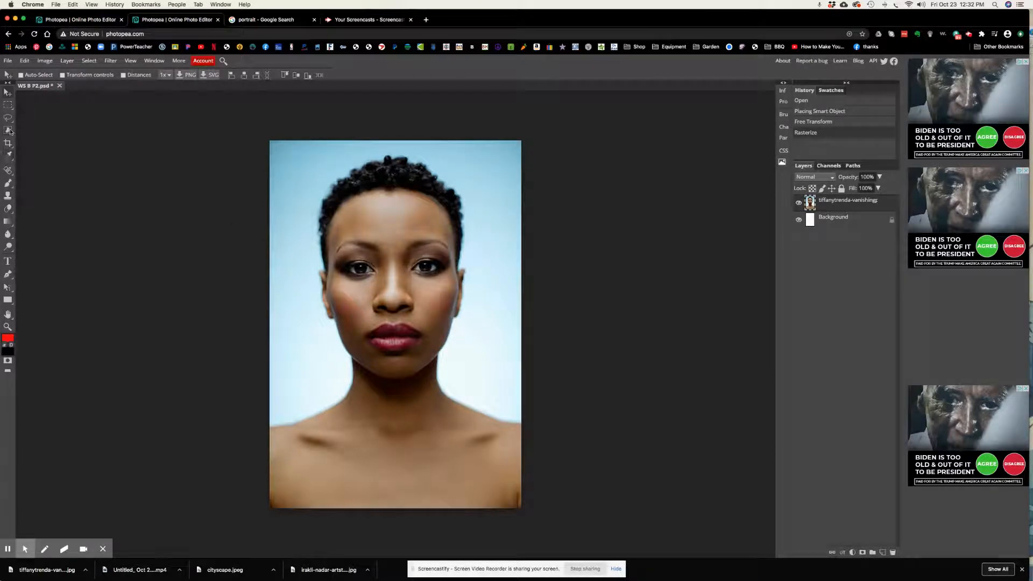
Select the woman's head and shoulders with Quick Selection and copy the selection to a new layer
drag(8, 130, 36, 138)
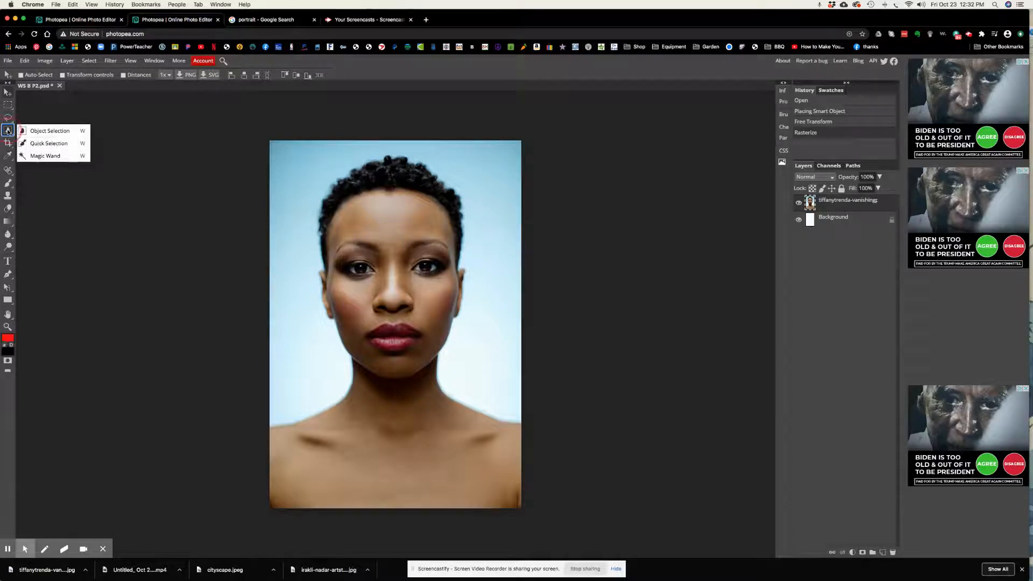
click(35, 144)
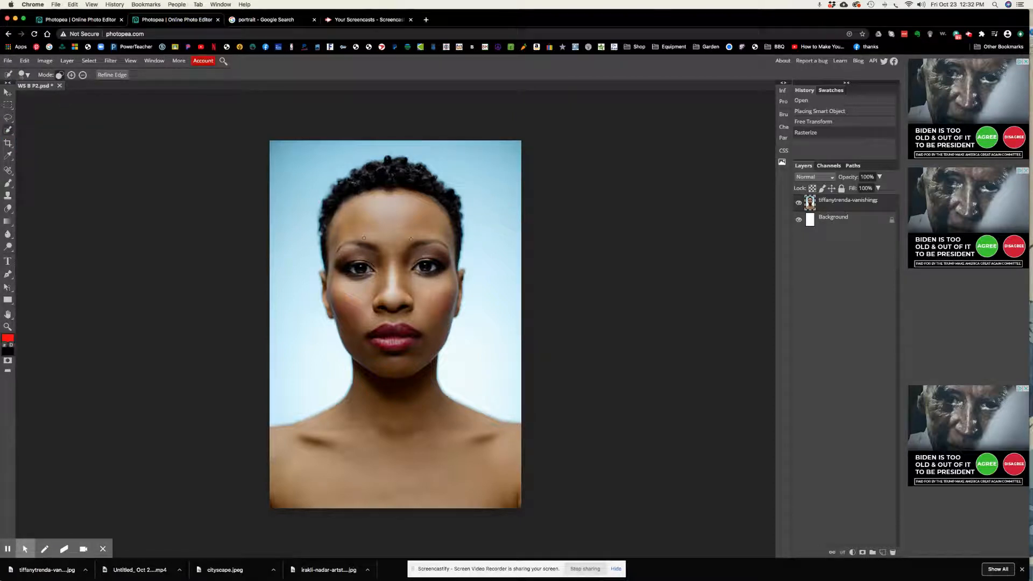
click(389, 239)
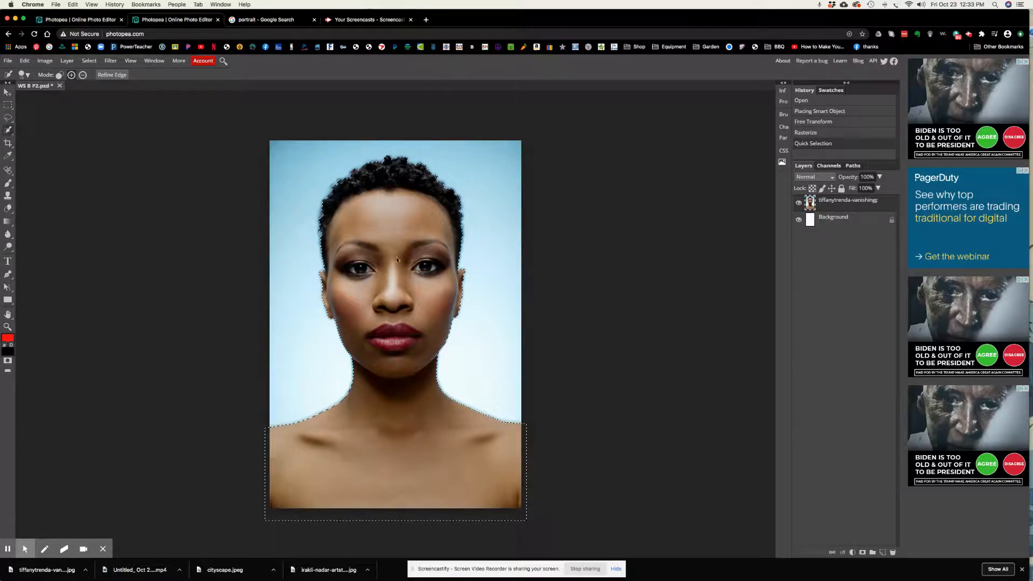
key(ctrl+j)
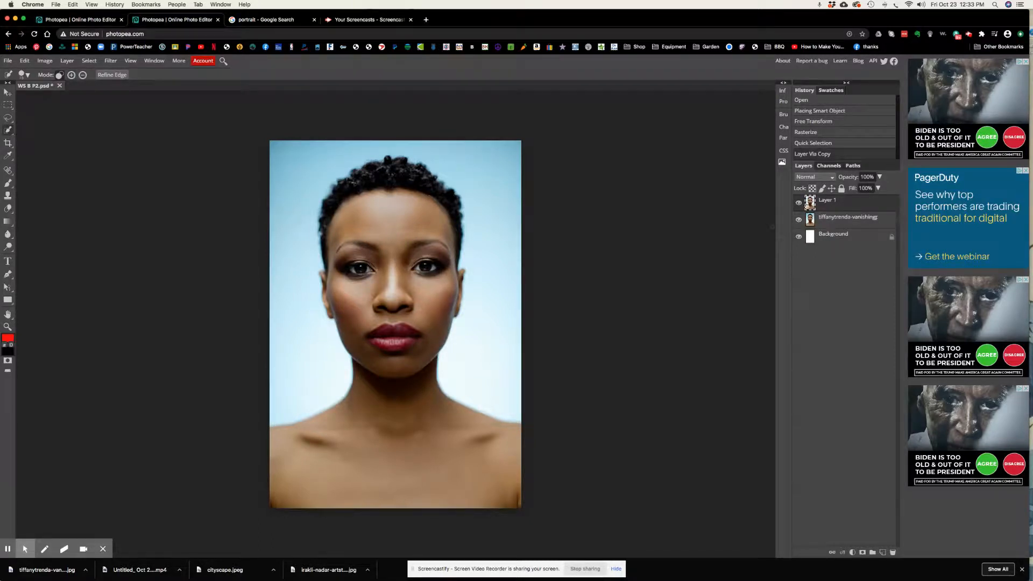
Compare the cutout and original portrait by toggling their layers' visibility, leaving the original portrait layer hidden
click(798, 220)
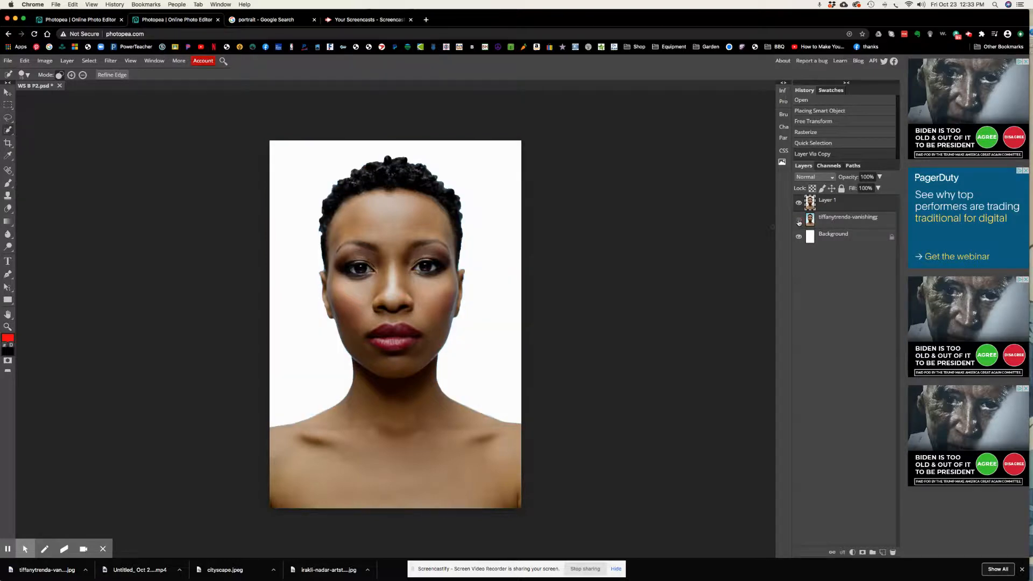
click(799, 220)
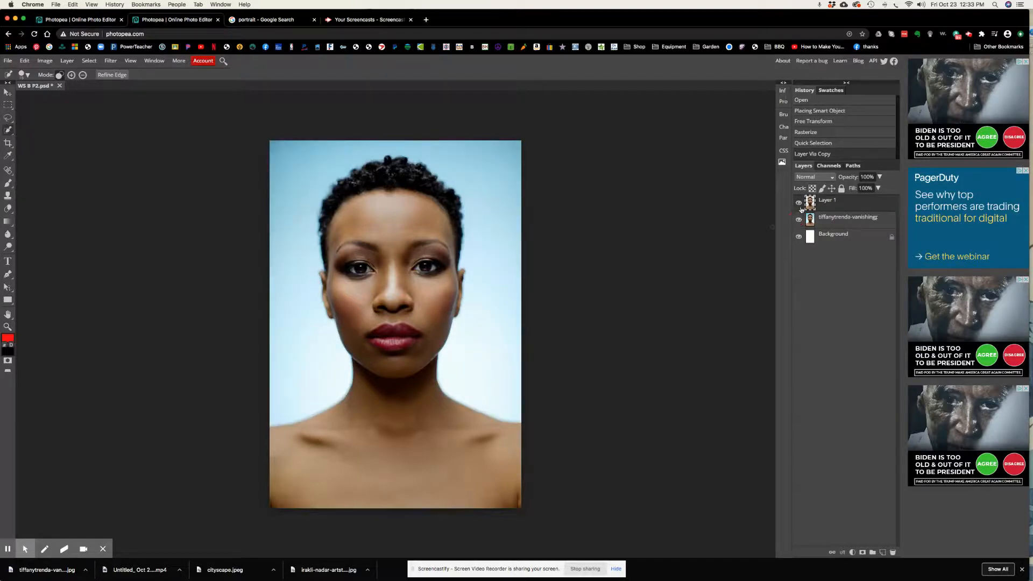
click(798, 203)
click(798, 203)
click(799, 221)
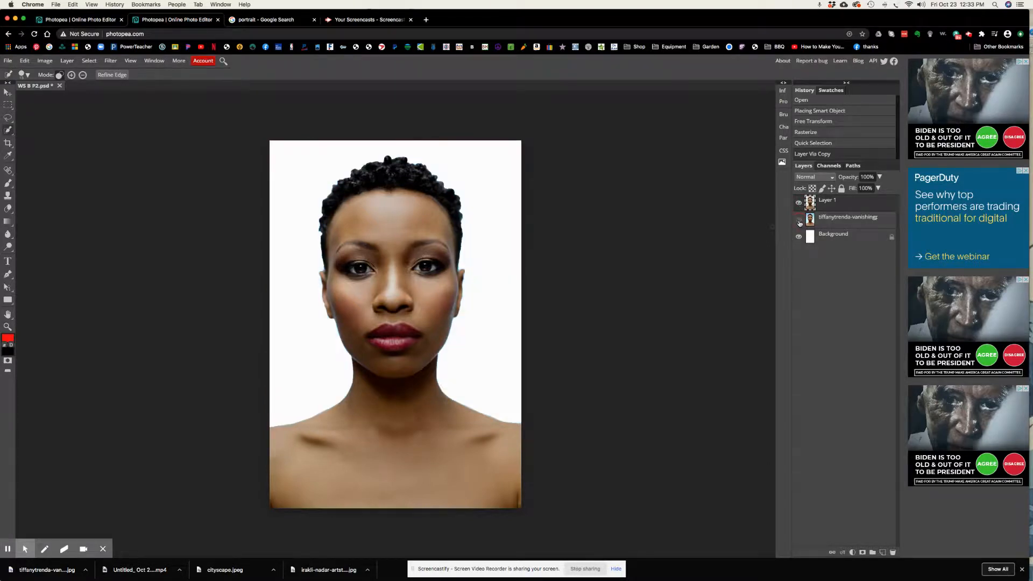